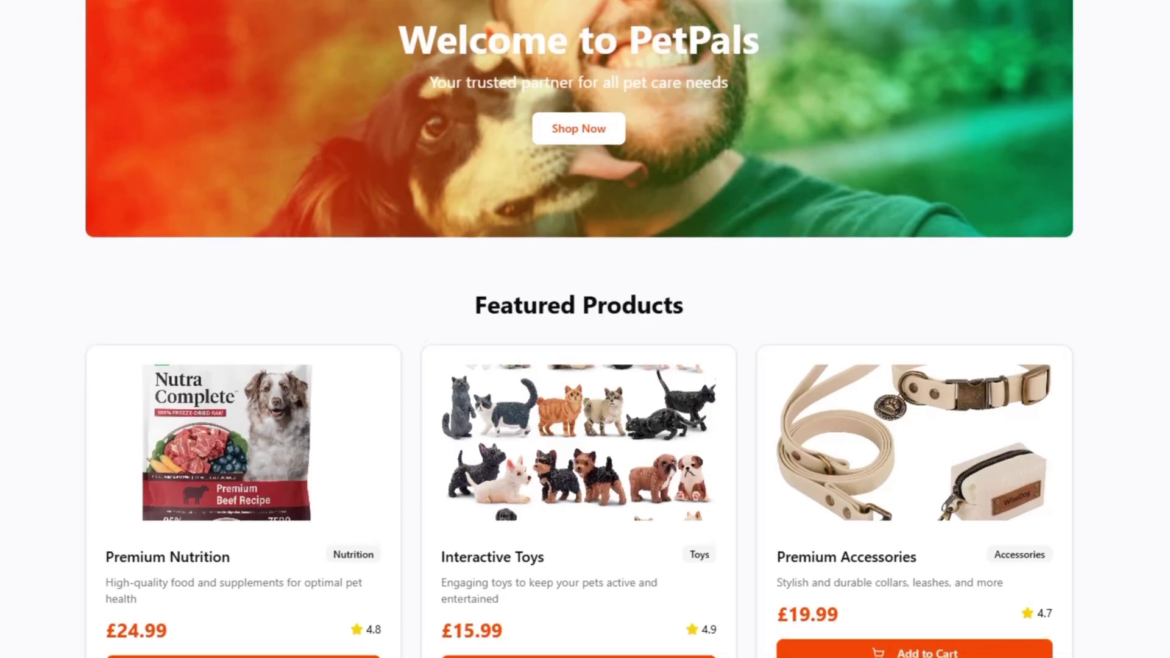
scroll(578, 329, "down", 2)
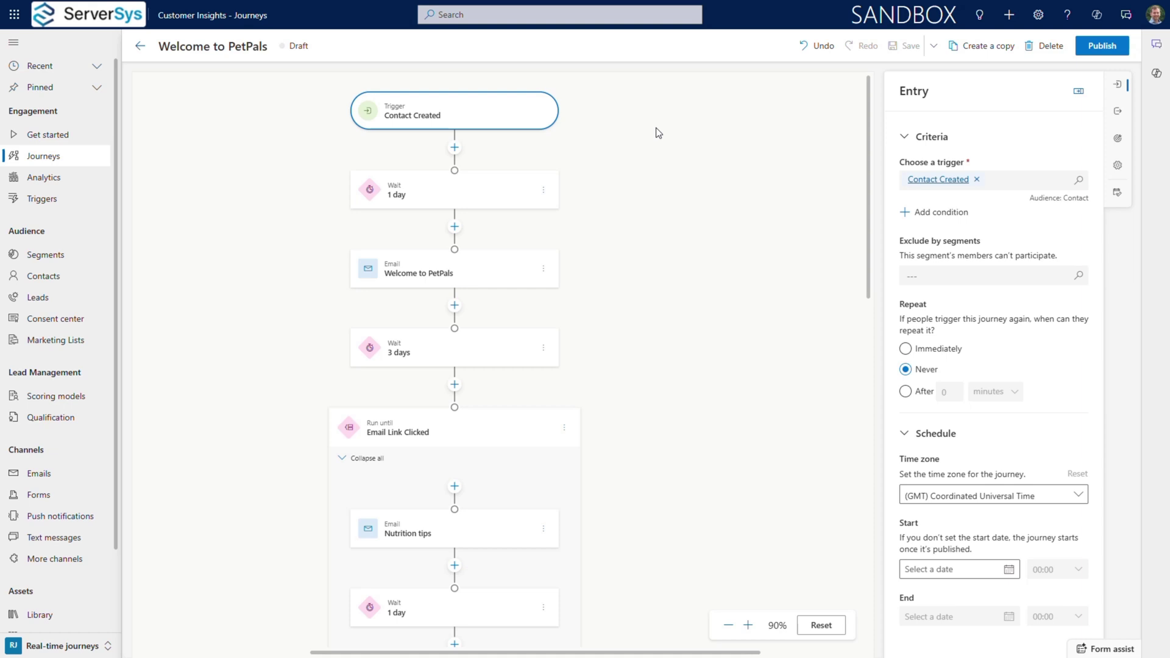
Step: Review the Wait 1 day, Welcome to PetPals email and Wait 3 days step settings
left_click(499, 185)
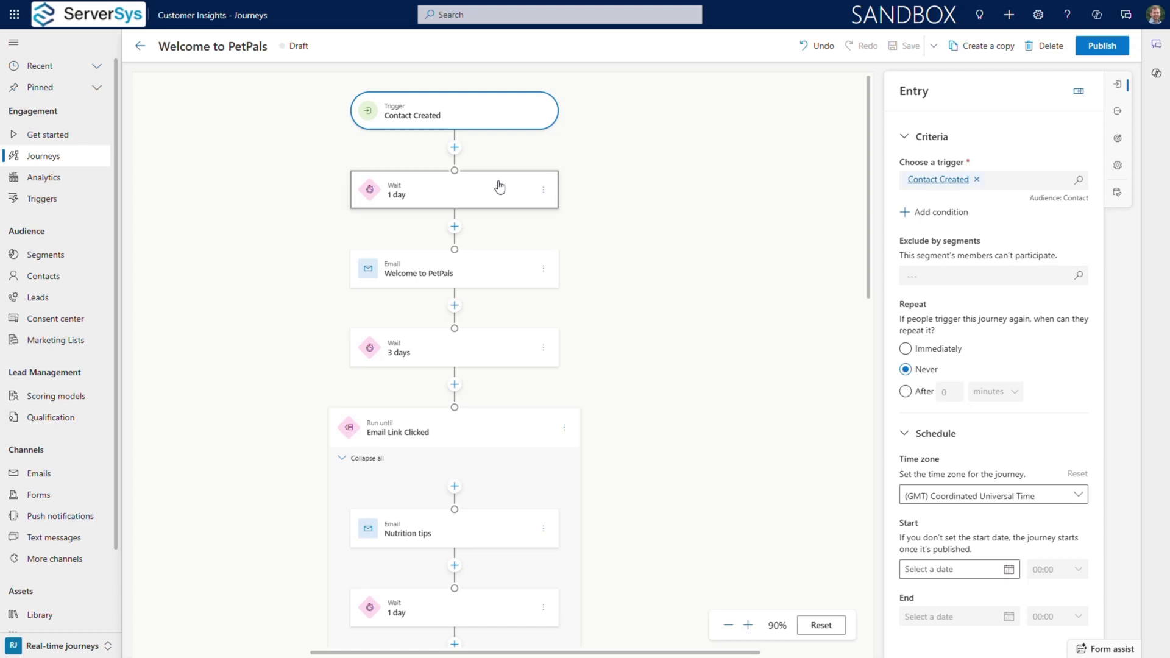
left_click(500, 186)
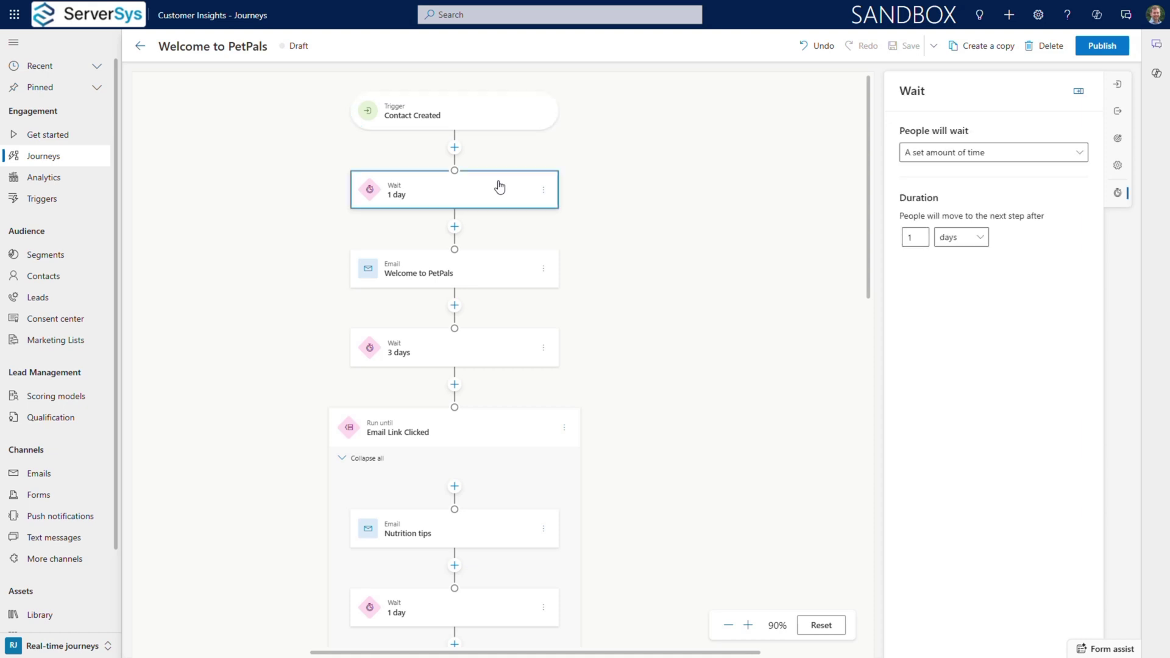
left_click(498, 268)
left_click(498, 268)
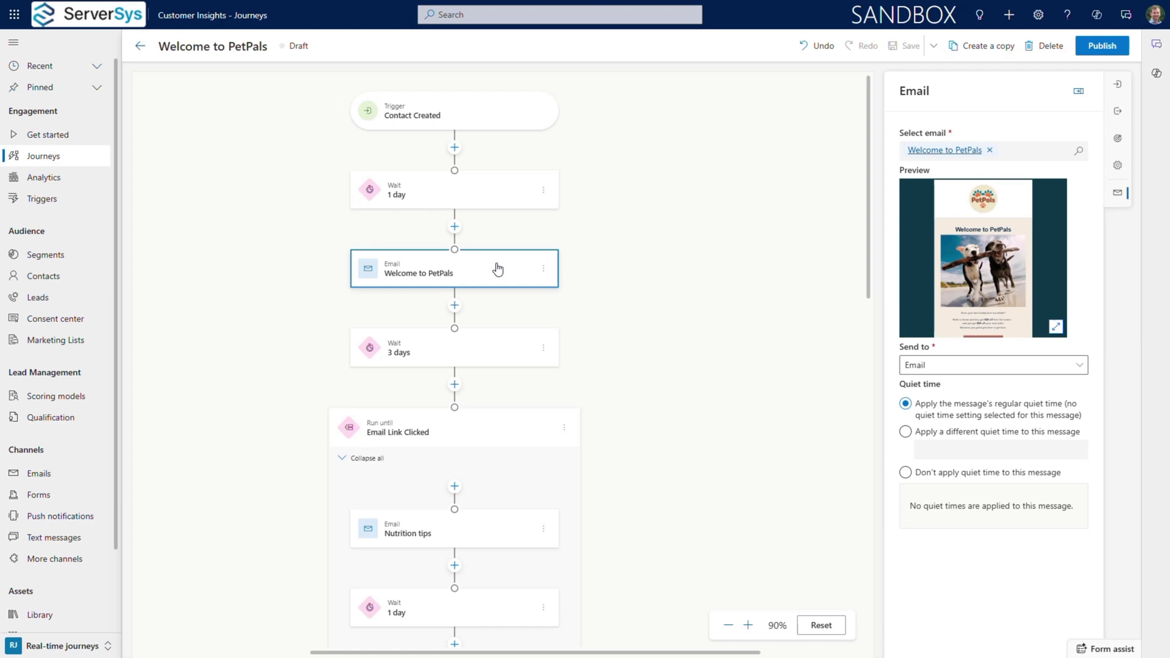
left_click(505, 353)
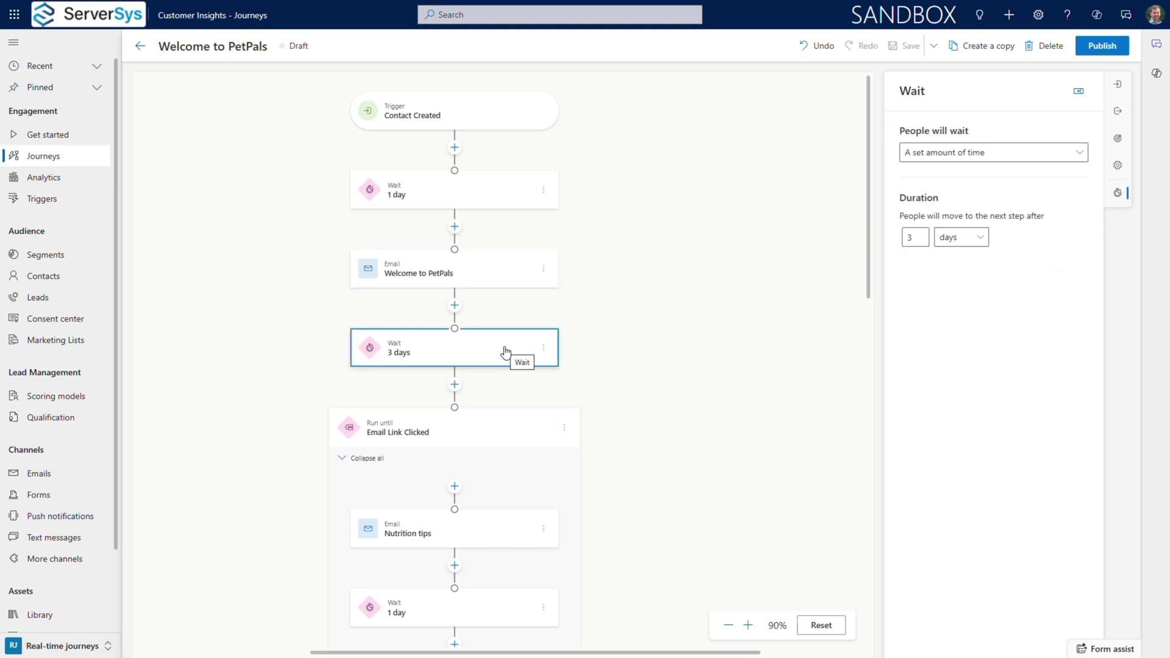
Step: Inspect the Email Link Clicked series plus its Nutrition tips, Toy recommendations and Setup Auto Ordering emails
left_click(510, 430)
scroll(511, 433, "down", 5)
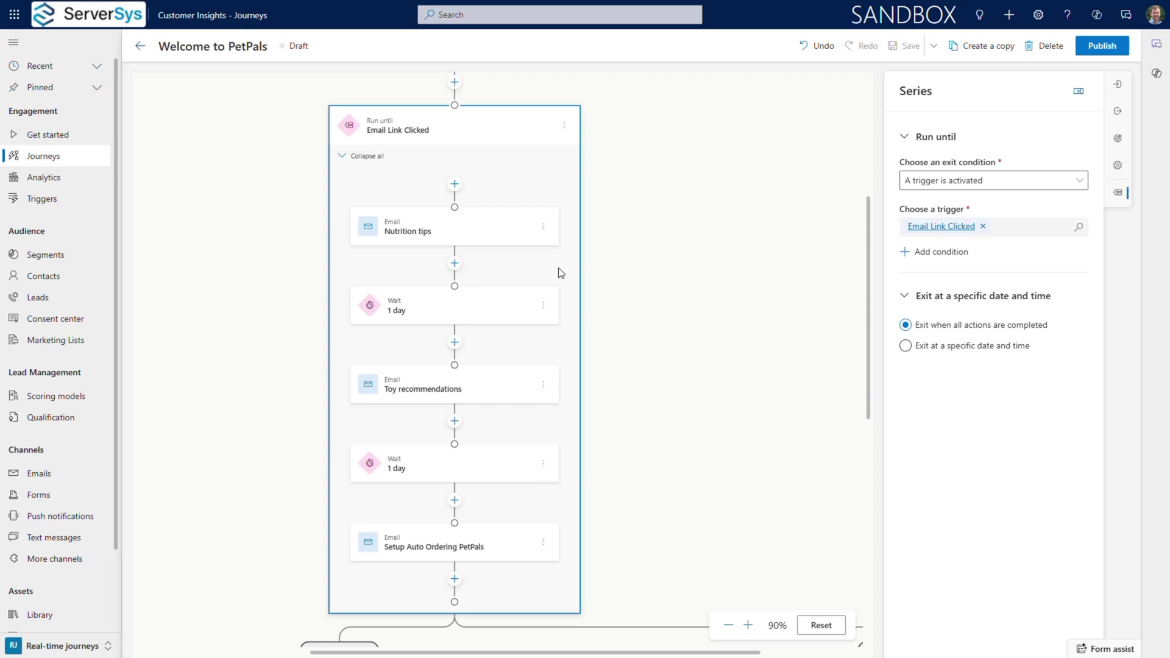
left_click(502, 226)
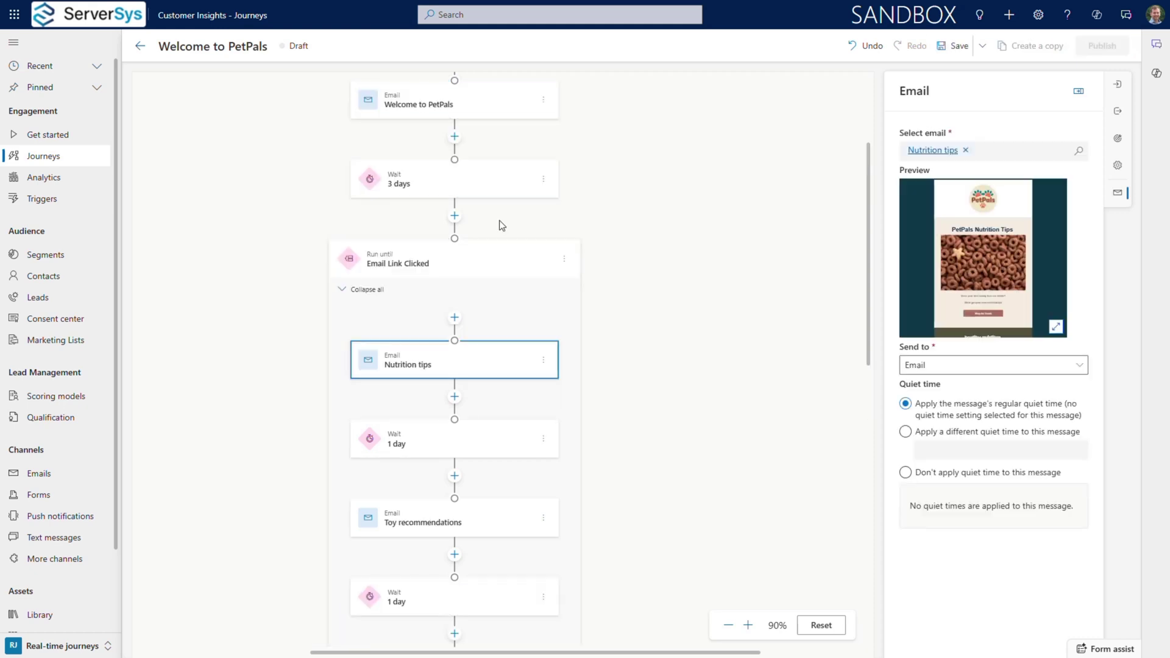
left_click(509, 513)
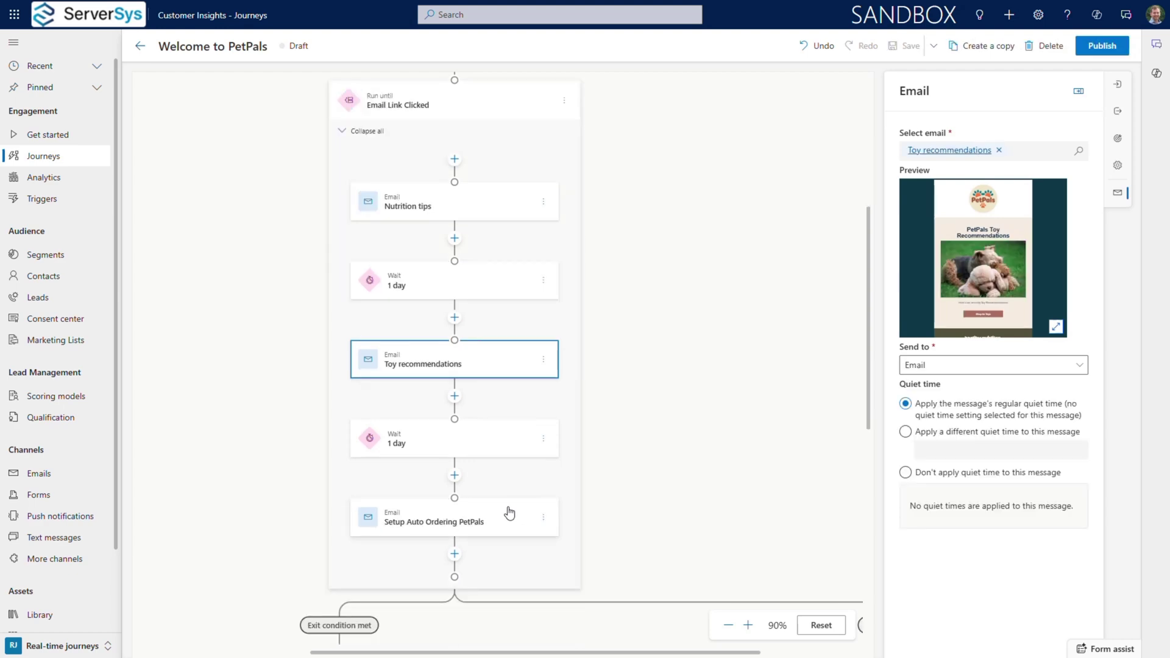
left_click(509, 514)
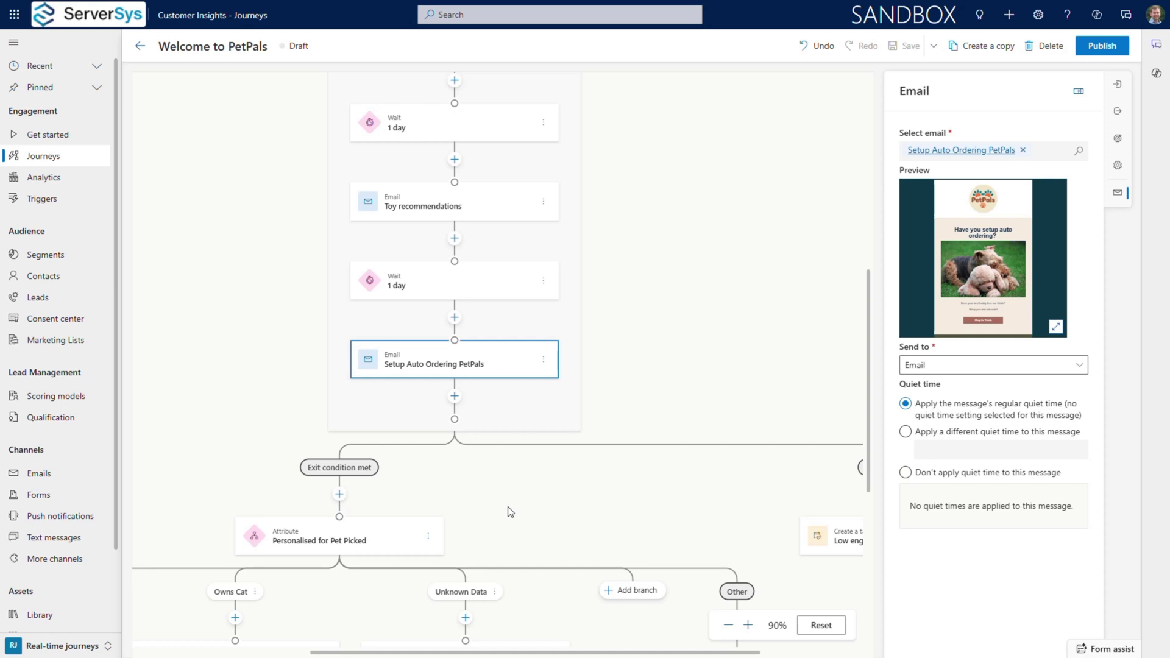
Step: Show the Low engagement task details: Contact owner, due after 30 days
left_click_drag(728, 652, 825, 655)
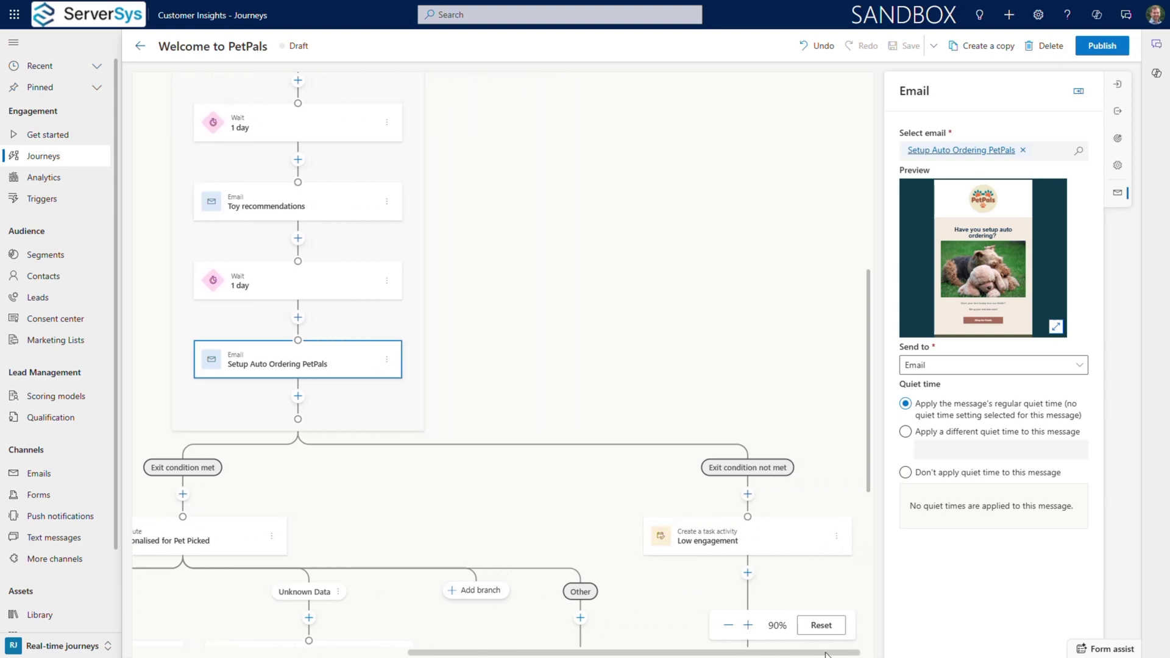
left_click(792, 541)
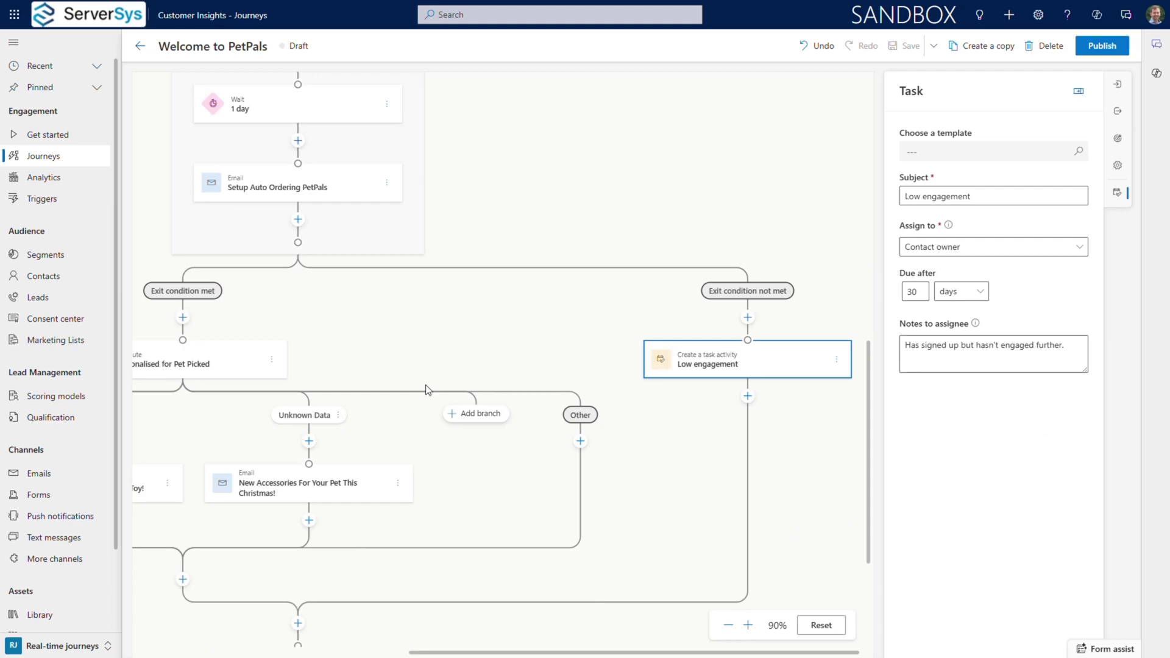
left_click_drag(541, 653, 287, 596)
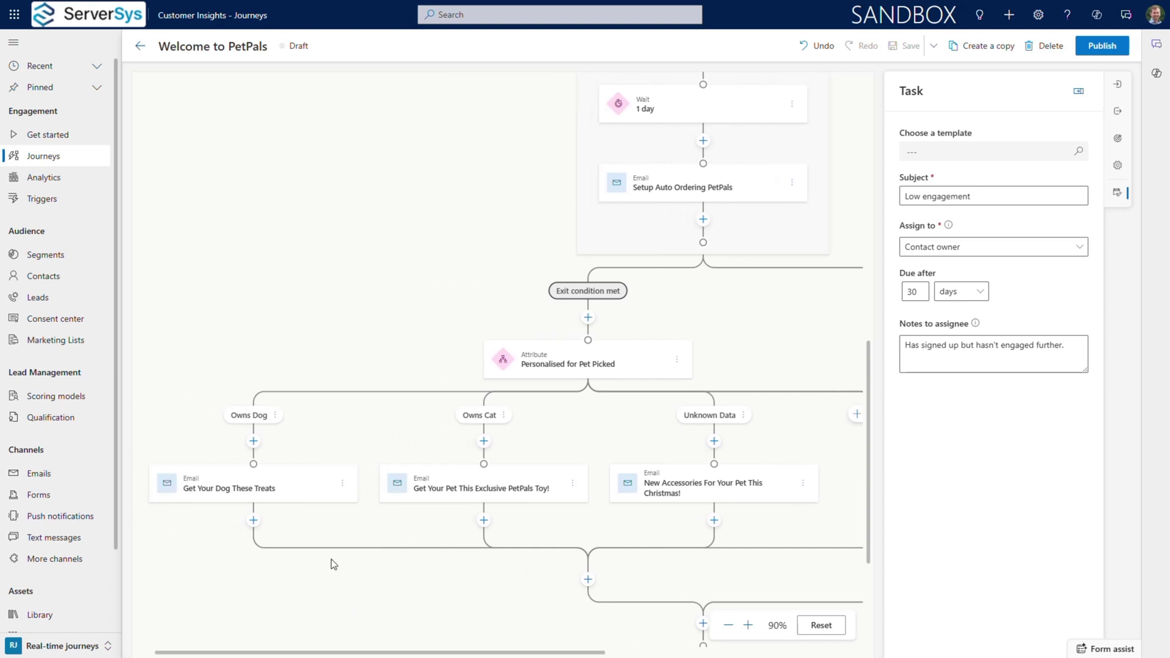
Step: Preview the pet-type rules and the New Accessories, Dog Treats and Exclusive PetPals Toy emails
left_click(578, 359)
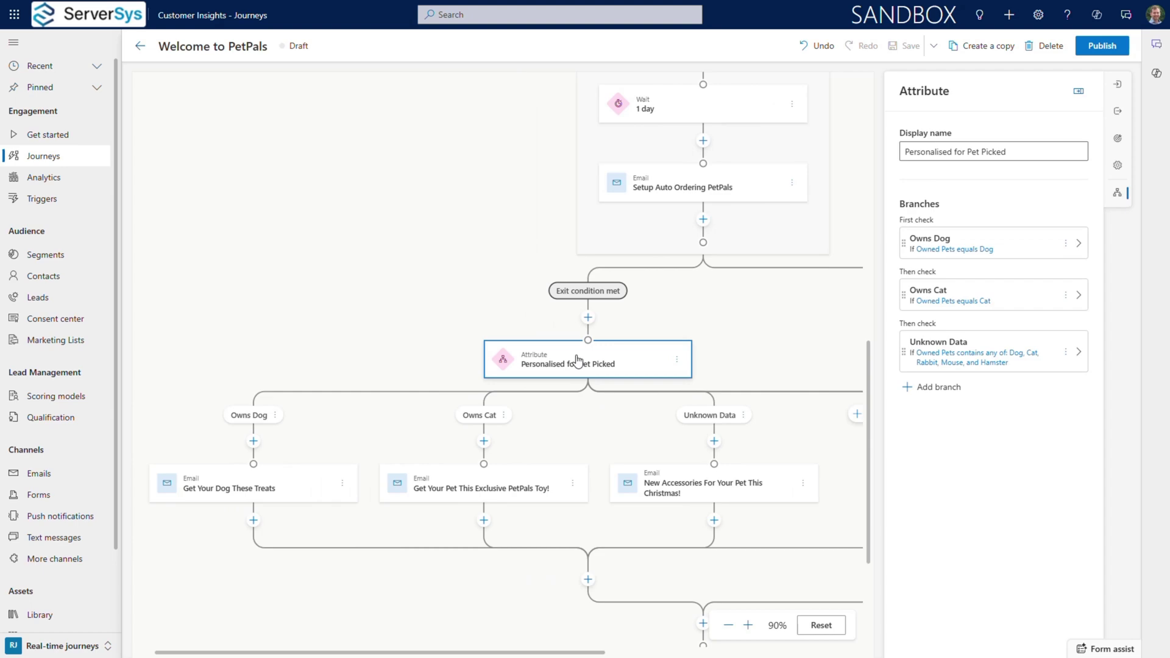
scroll(634, 366, "down", 2)
left_click(692, 364)
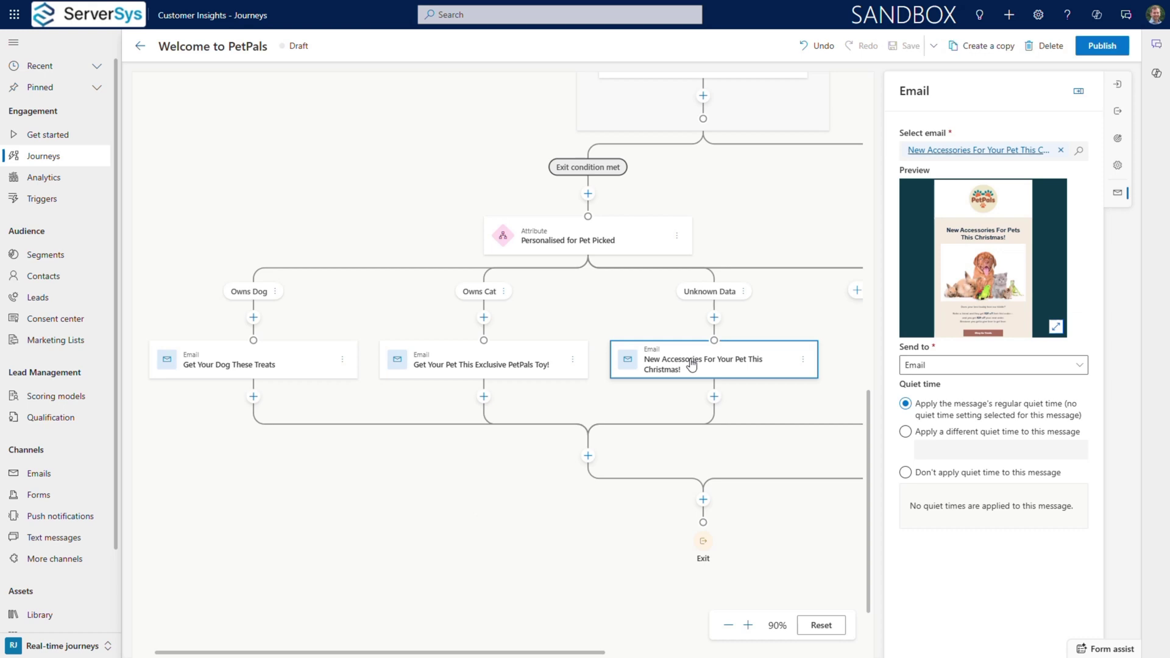
scroll(691, 364, "up", 2)
left_click(579, 360)
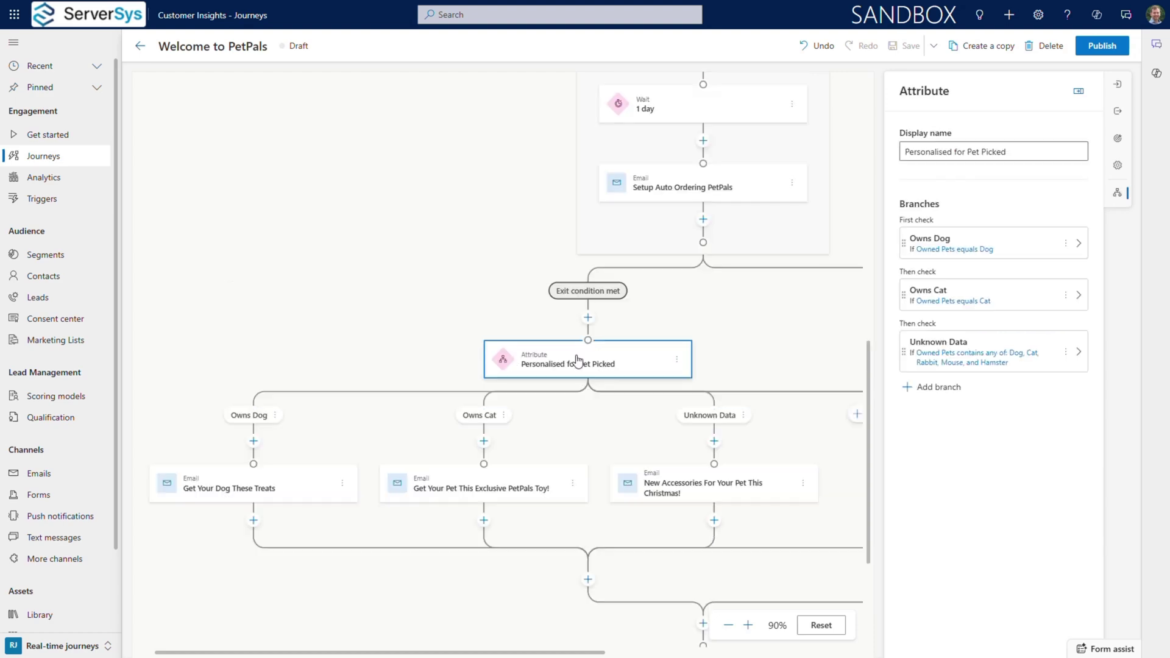
left_click(293, 482)
scroll(292, 477, "down", 2)
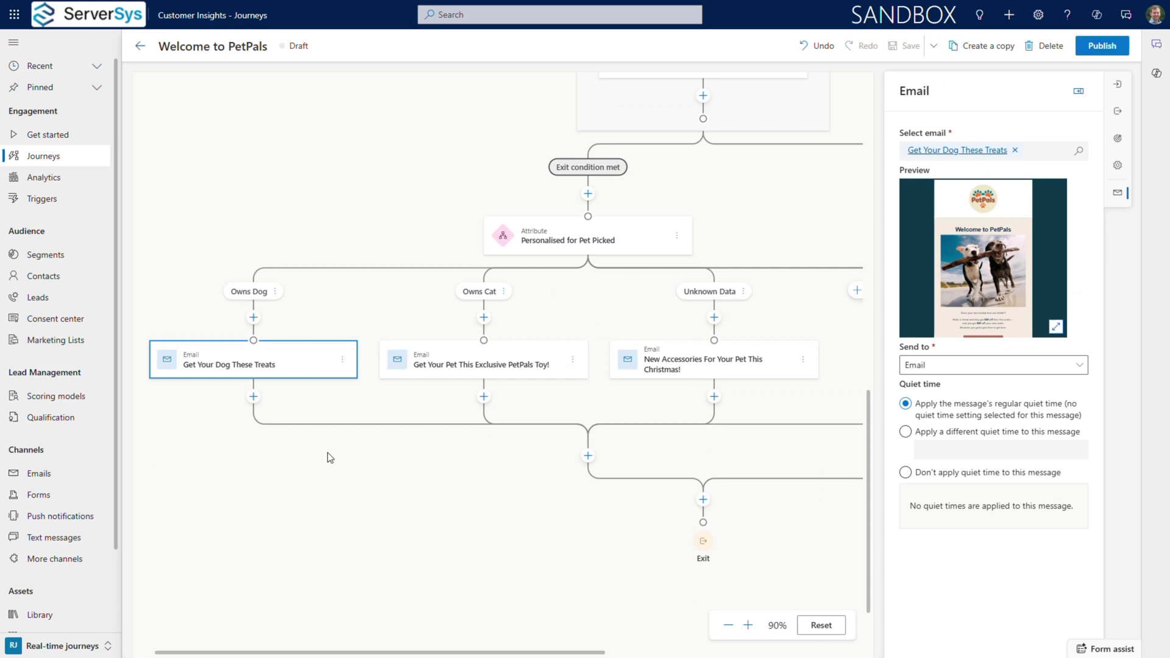
left_click(470, 369)
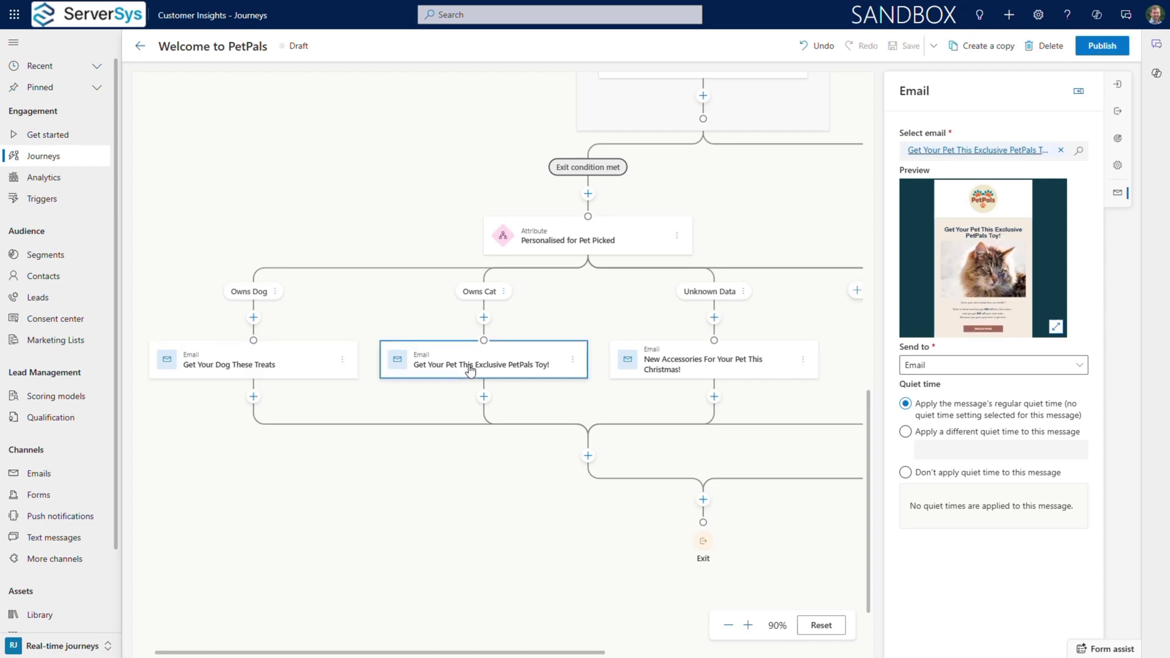
Step: Show the exit settings with the Purchase Order Generated alternate exit
left_click(1117, 111)
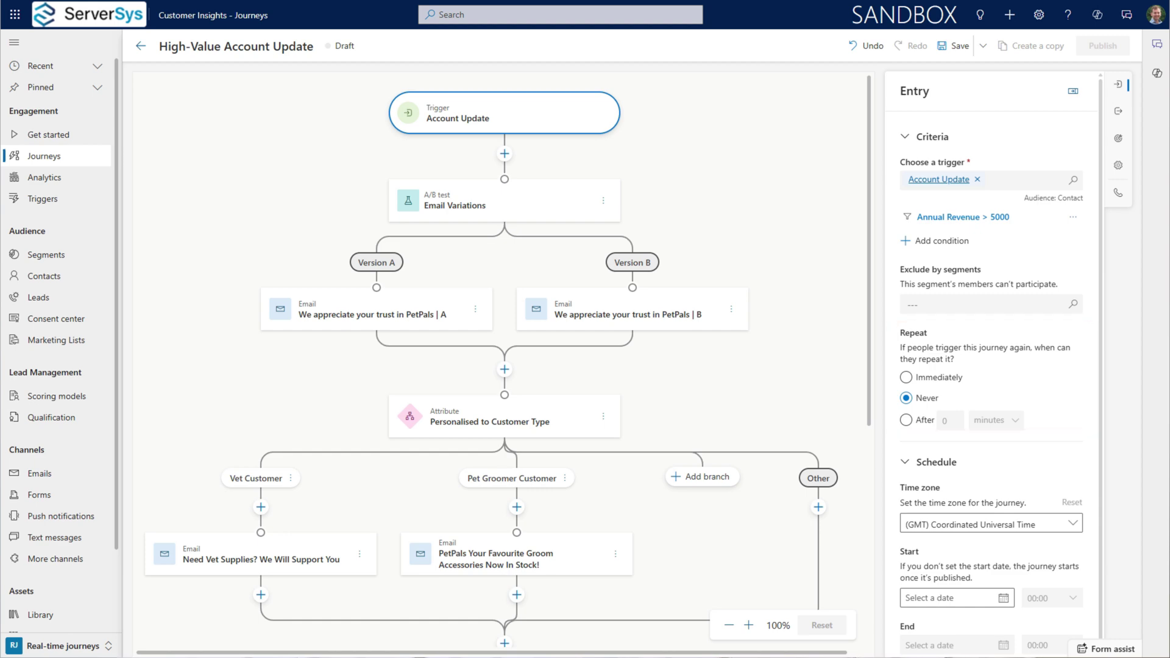
Step: Show the Email Variations A/B test: 50/50 split, clickthrough-rate winning metric
left_click(572, 206)
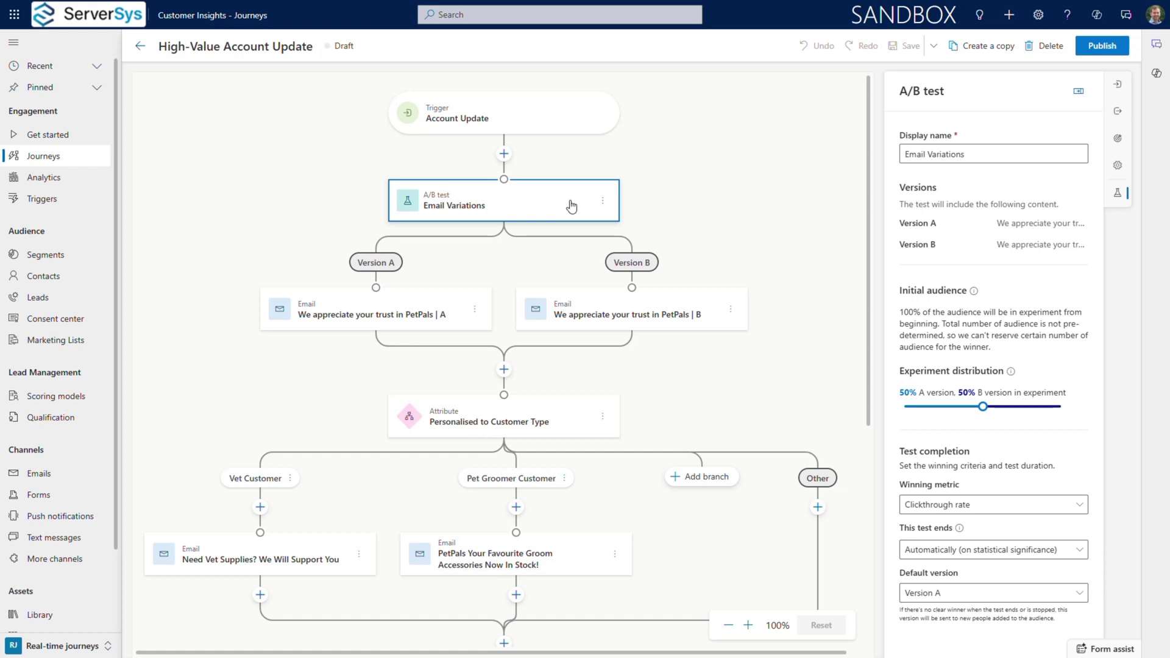
Step: Preview the Version A and Version B 'We appreciate your trust in PetPals' emails
left_click(450, 319)
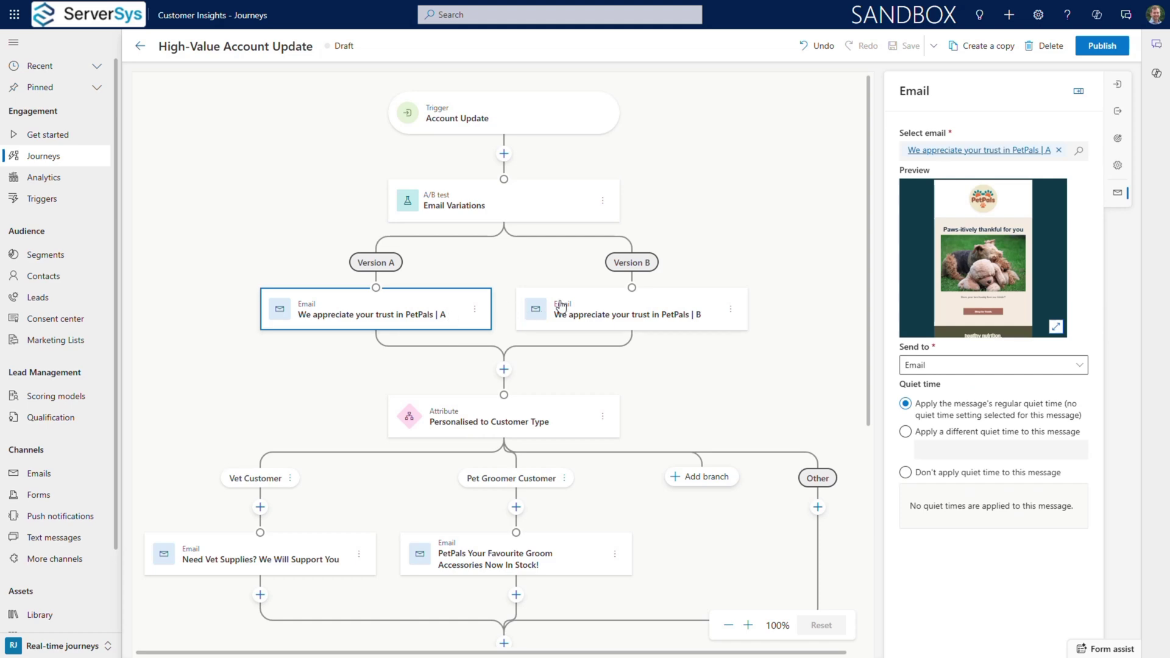
left_click(612, 305)
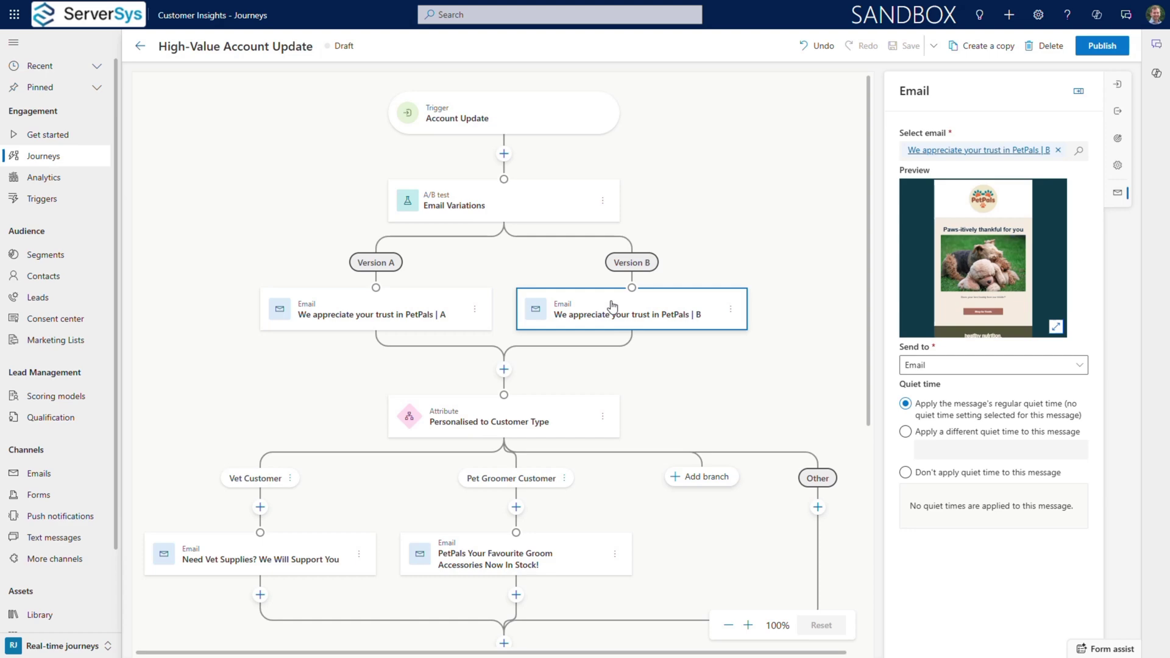
Step: Review the Customer Type rules, Need Vet Supplies? and groom emails, and VIP Upgrade? task
left_click(541, 416)
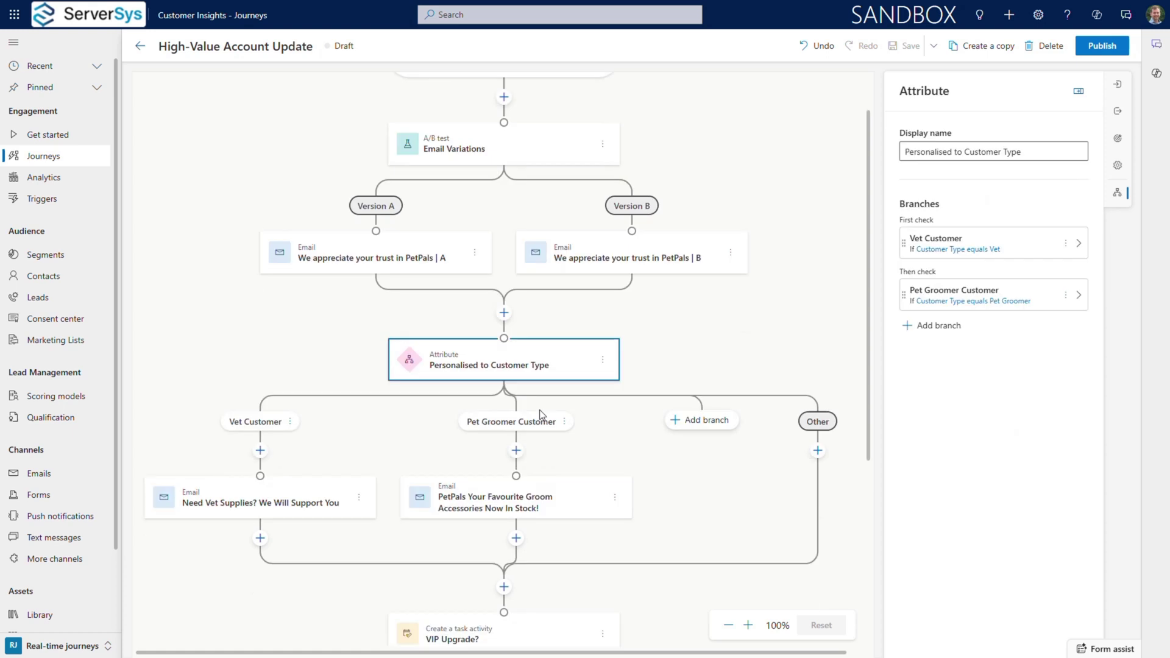
left_click(315, 494)
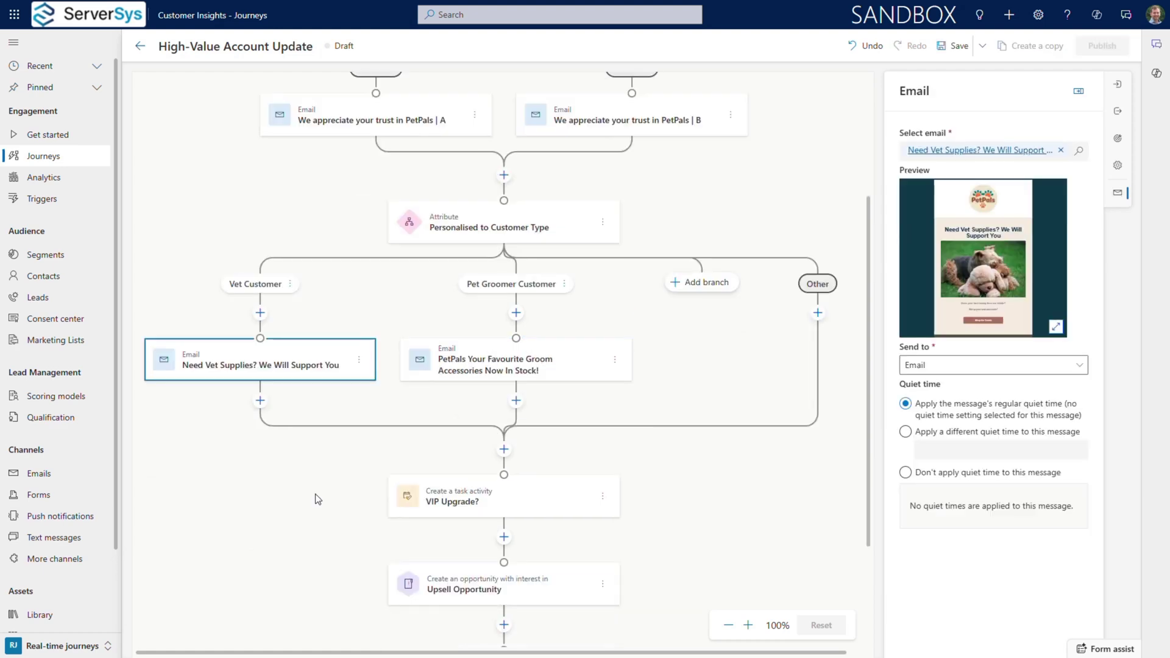
left_click(566, 364)
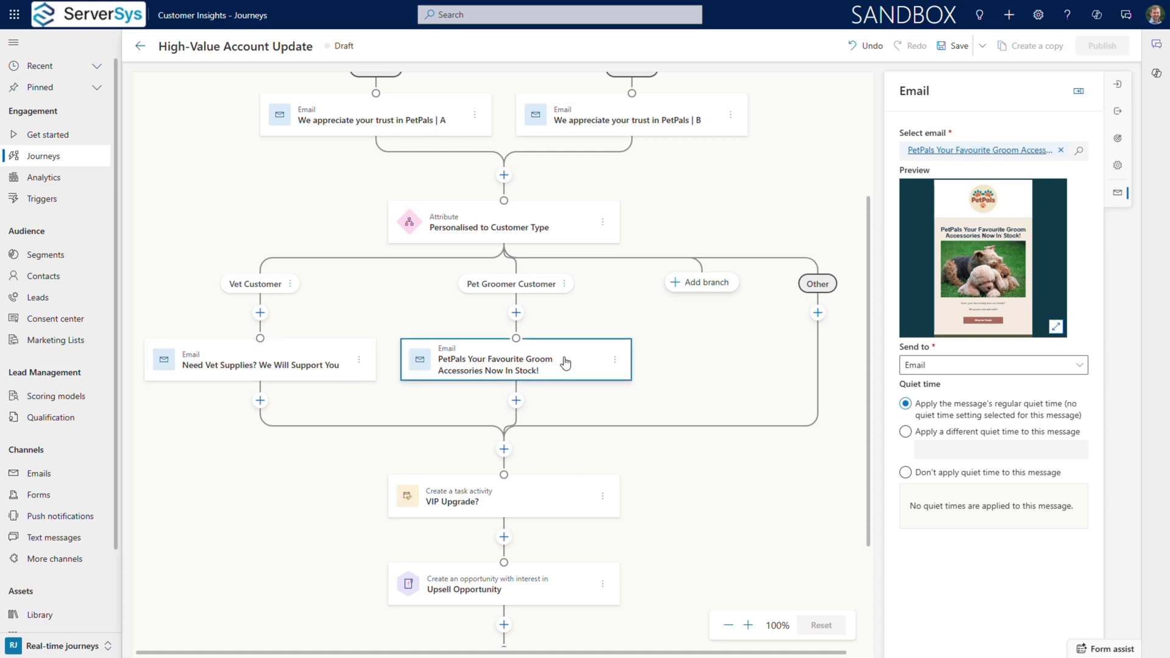
left_click(535, 491)
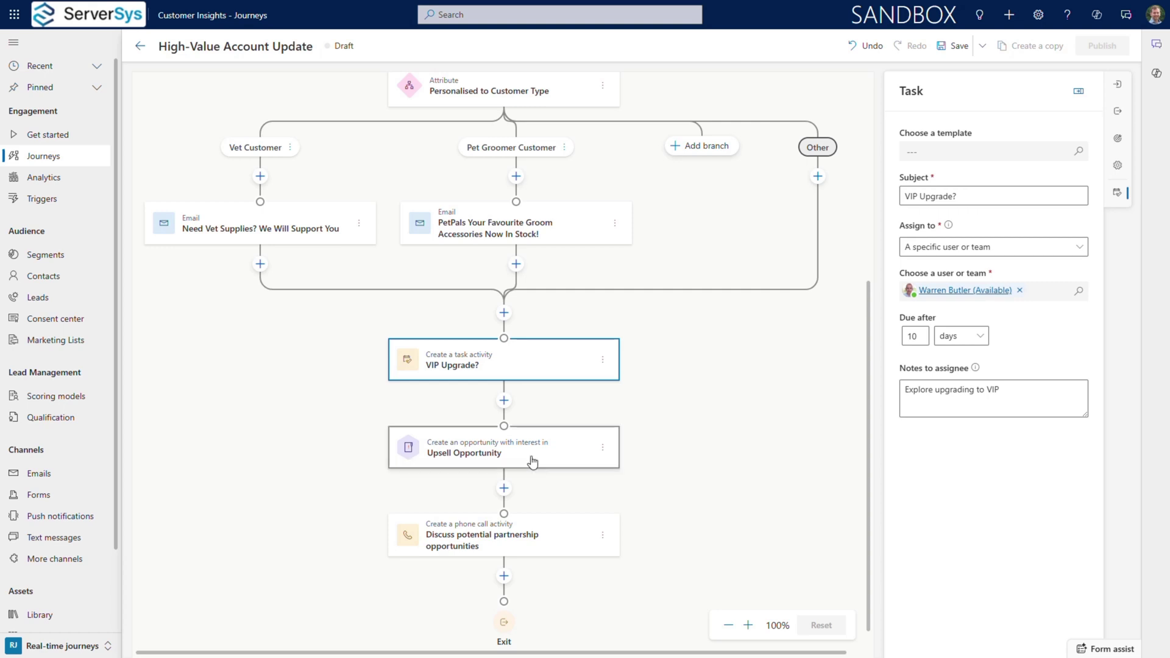
Step: Inspect the Upsell Opportunity step and the partnership phone call step's details
left_click(533, 461)
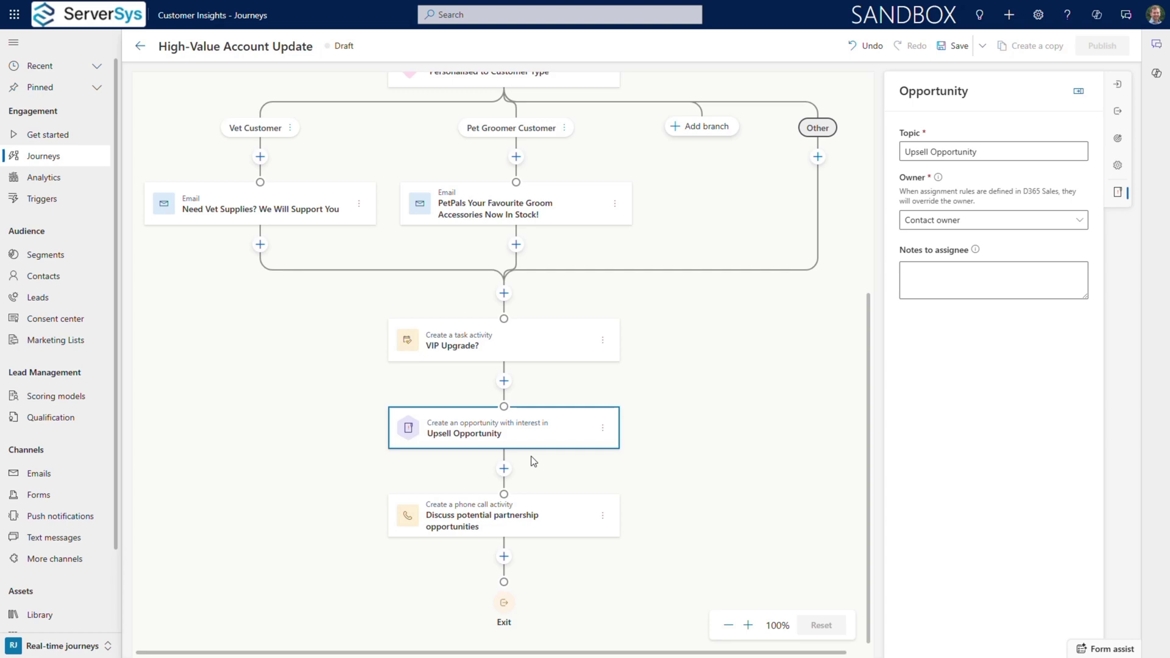
left_click(531, 516)
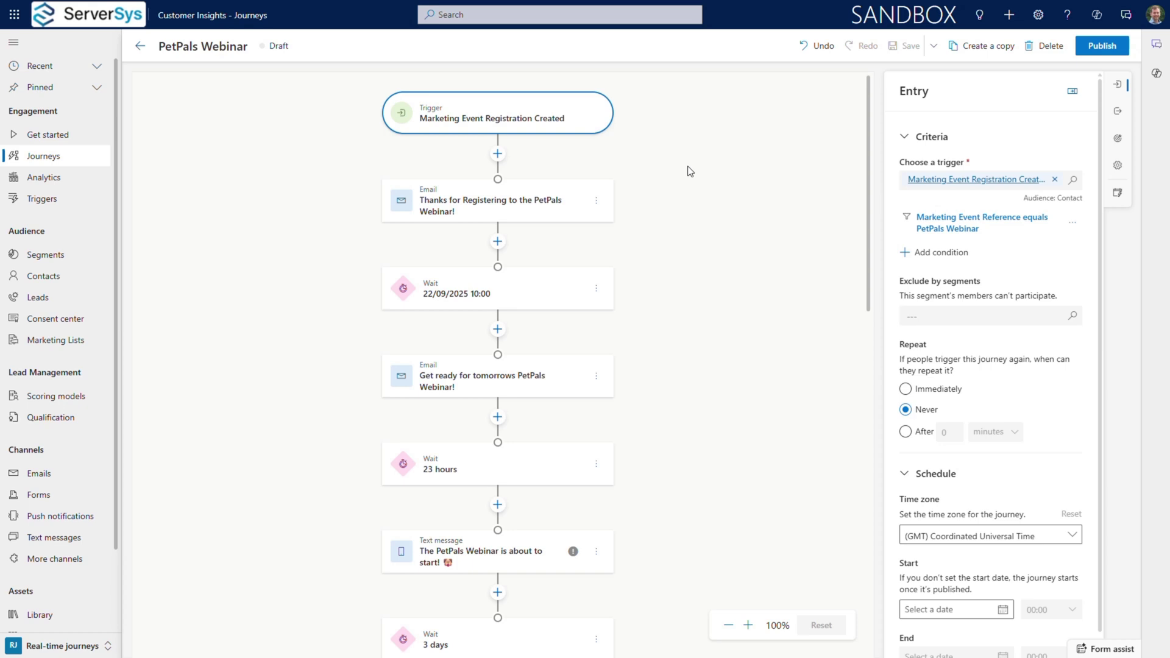
Step: Show the 'Thanks for Registering to the PetPals Webinar!' email step's settings and preview
left_click(544, 204)
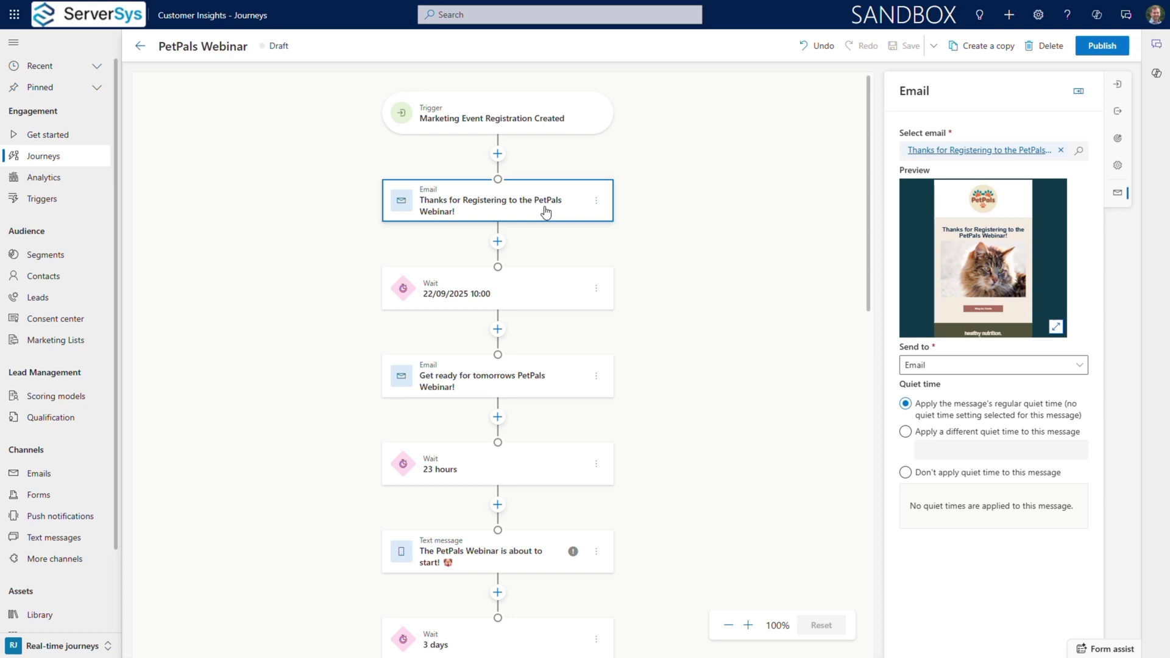
Step: Review the reminder email, 23-hour wait, text message, and Marketing Event Check-in branch (PetPals Webinar, 3 days)
left_click(538, 305)
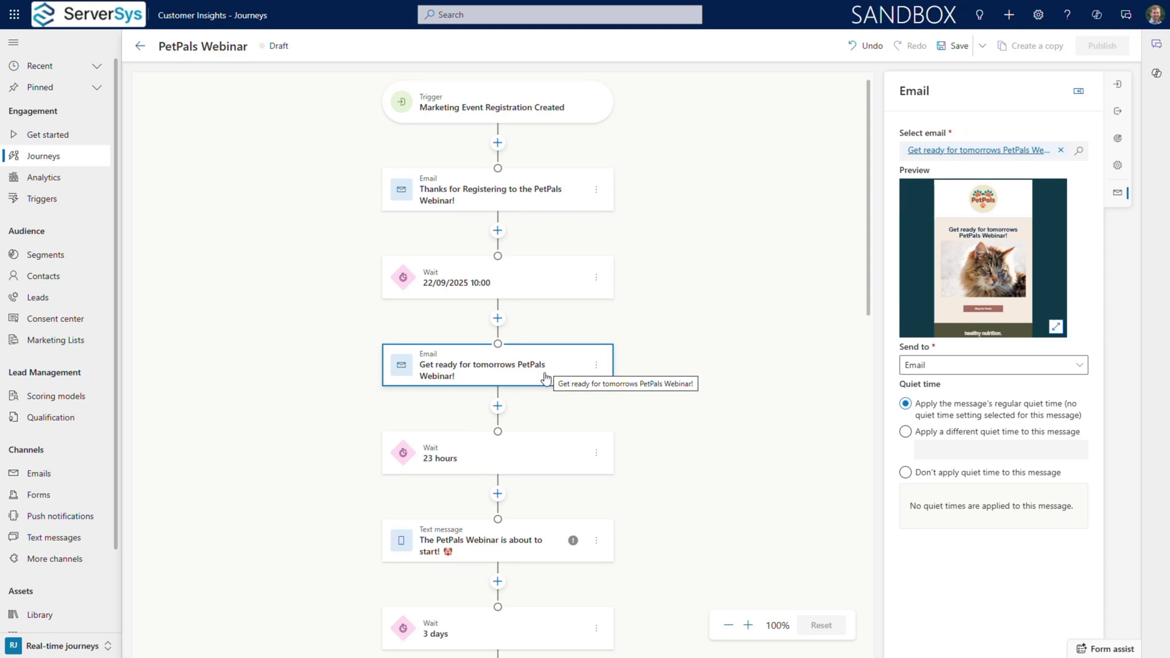
left_click(528, 454)
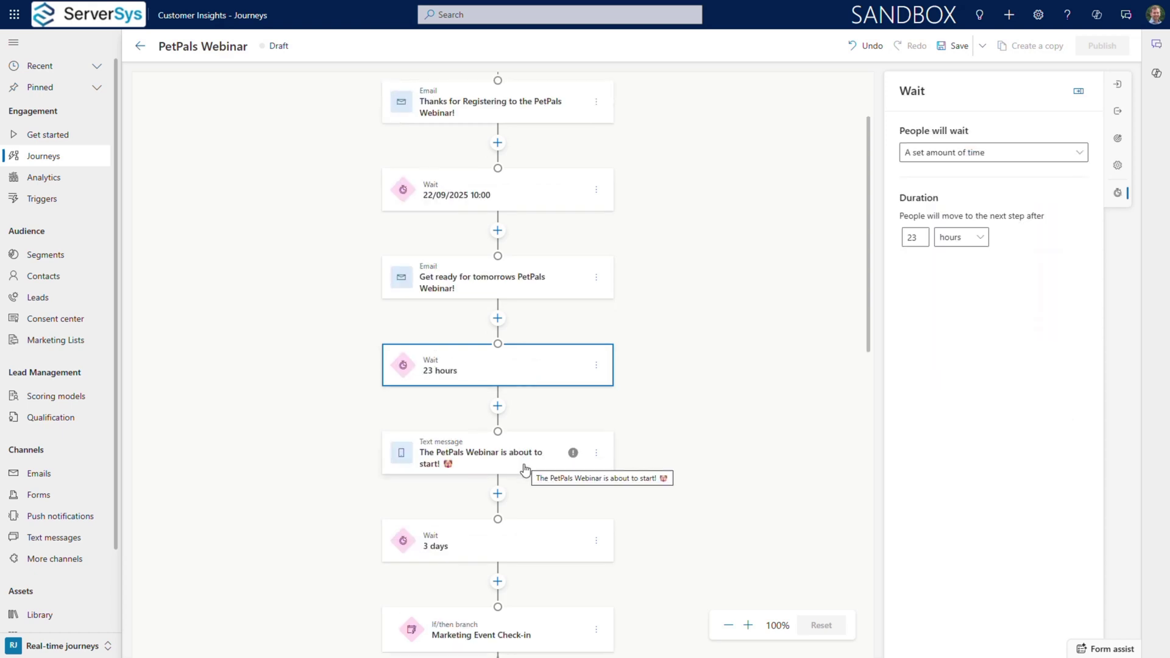
left_click(526, 469)
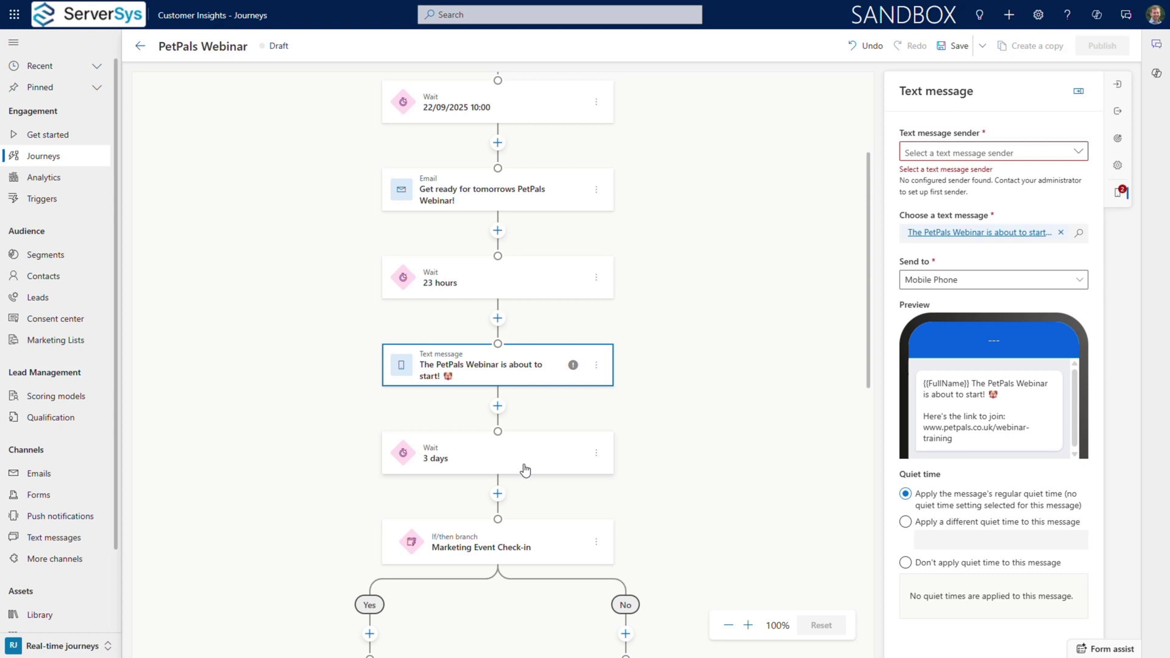
left_click(525, 469)
left_click(524, 468)
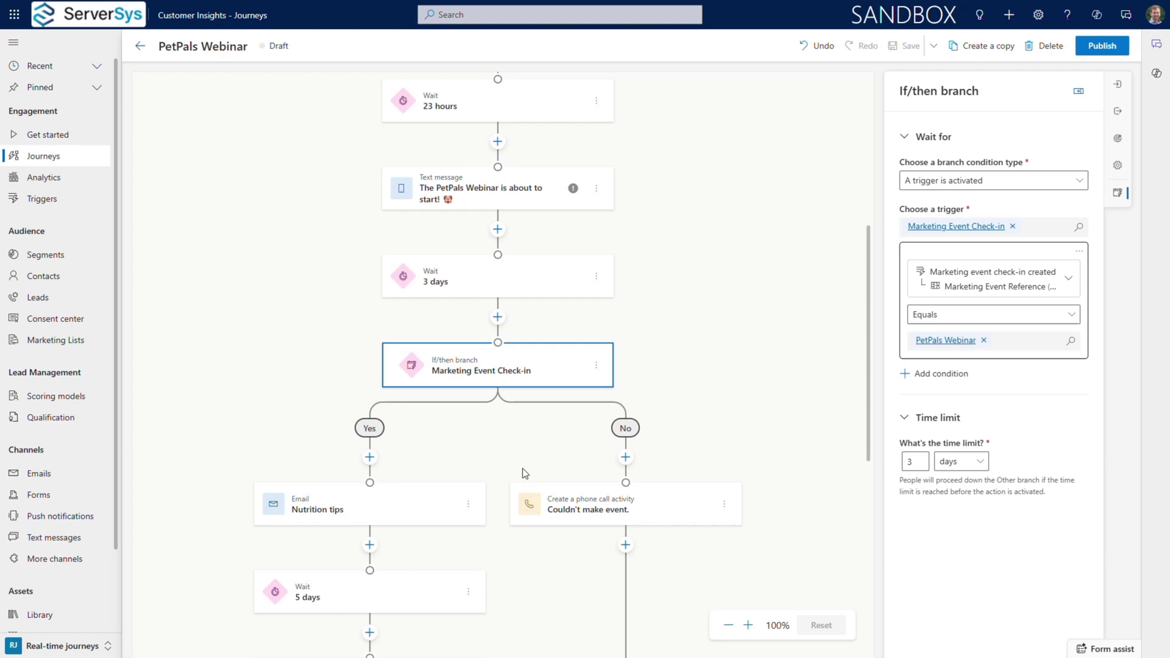
Step: Review the nutrition tips, PetPals toy and trainer's tips emails, and the 'Couldn't make event.' phone call
left_click(434, 505)
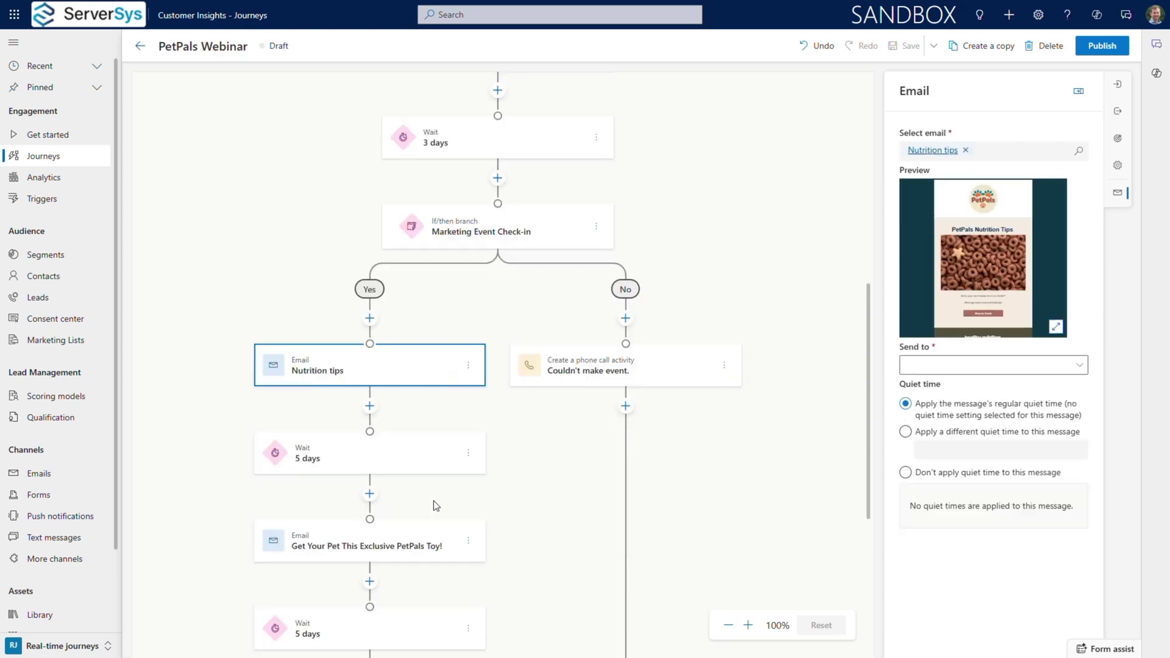
left_click(435, 532)
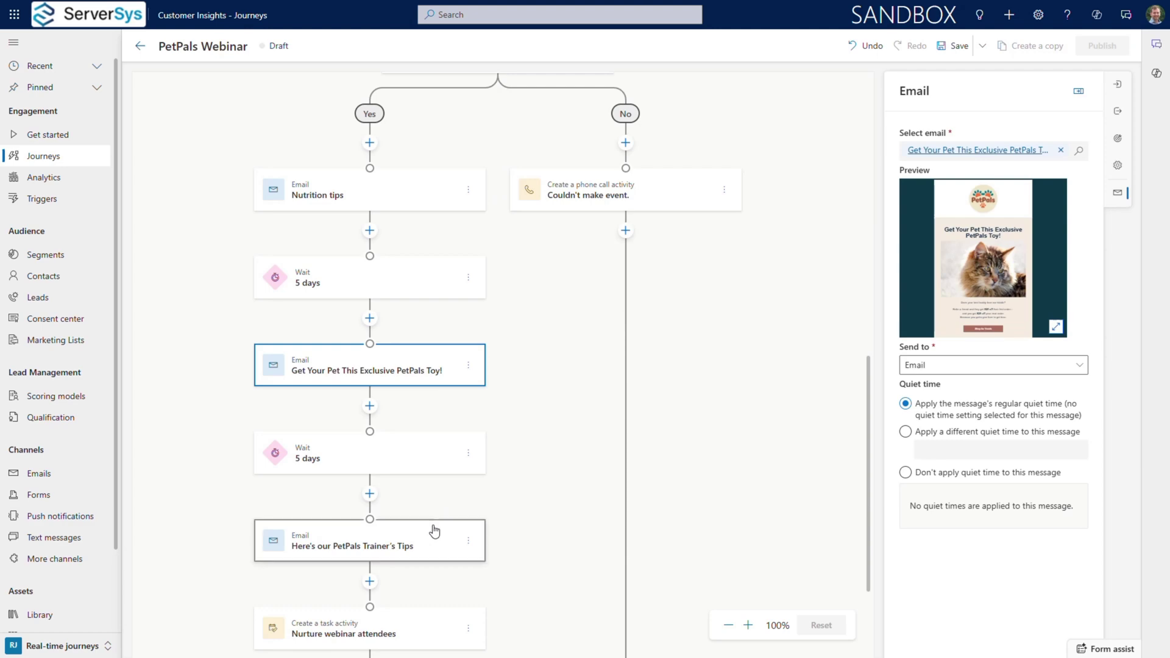
left_click(435, 532)
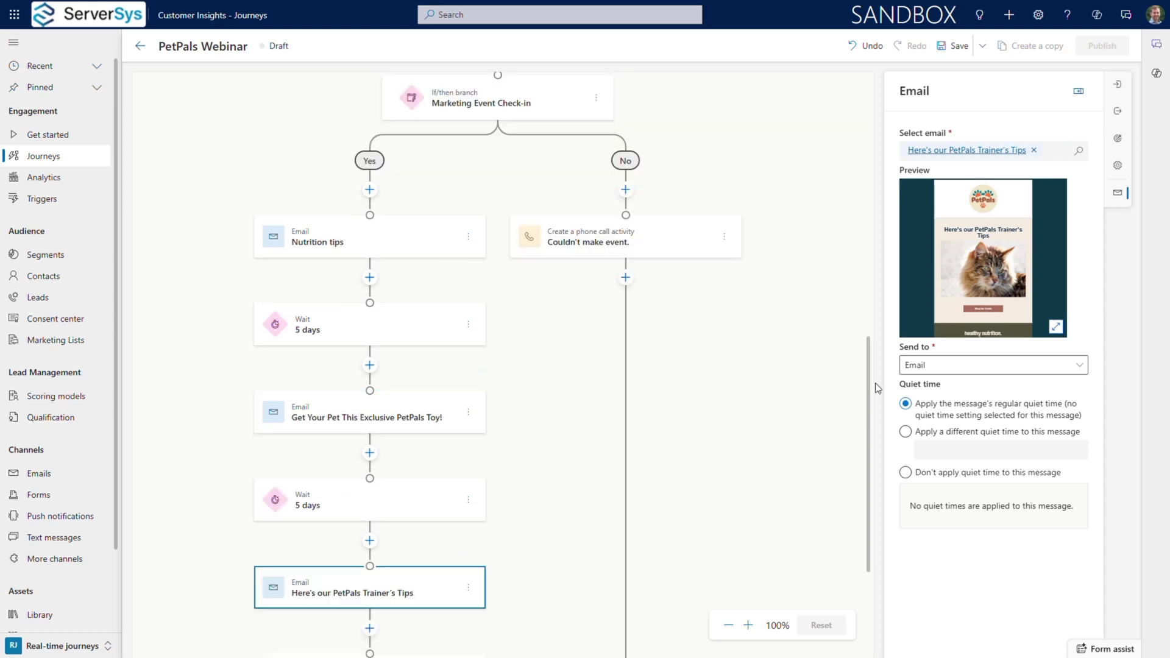
left_click(694, 238)
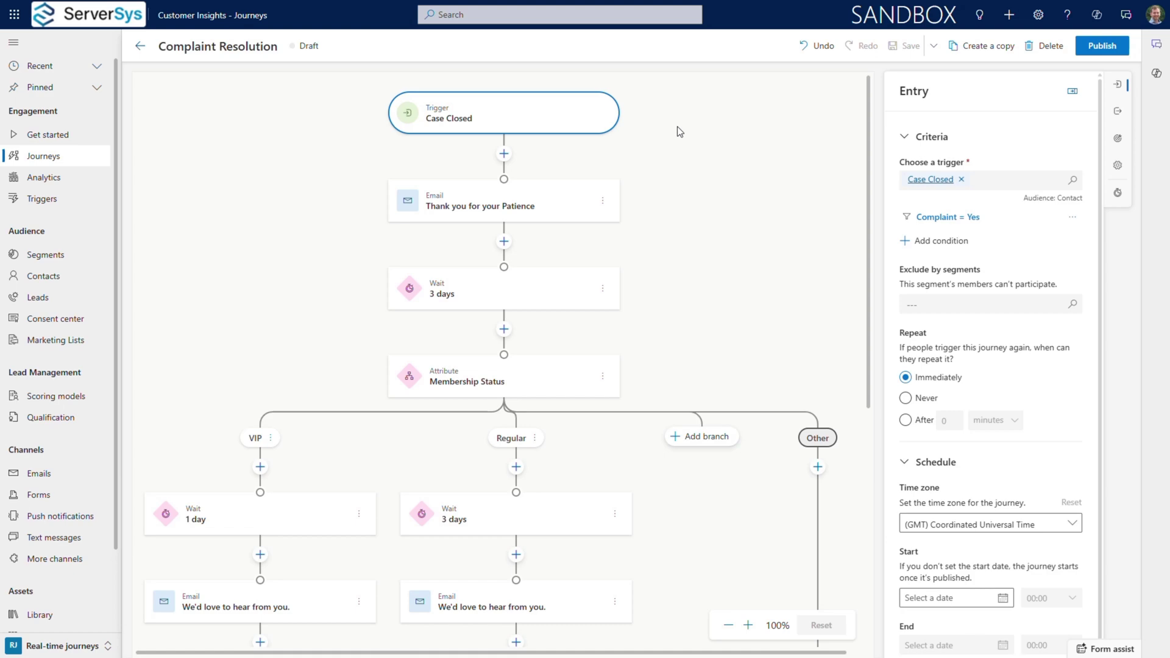
Step: Show the 'Thank you for your Patience' email, then the Membership Status VIP/Regular branch rules
left_click(563, 202)
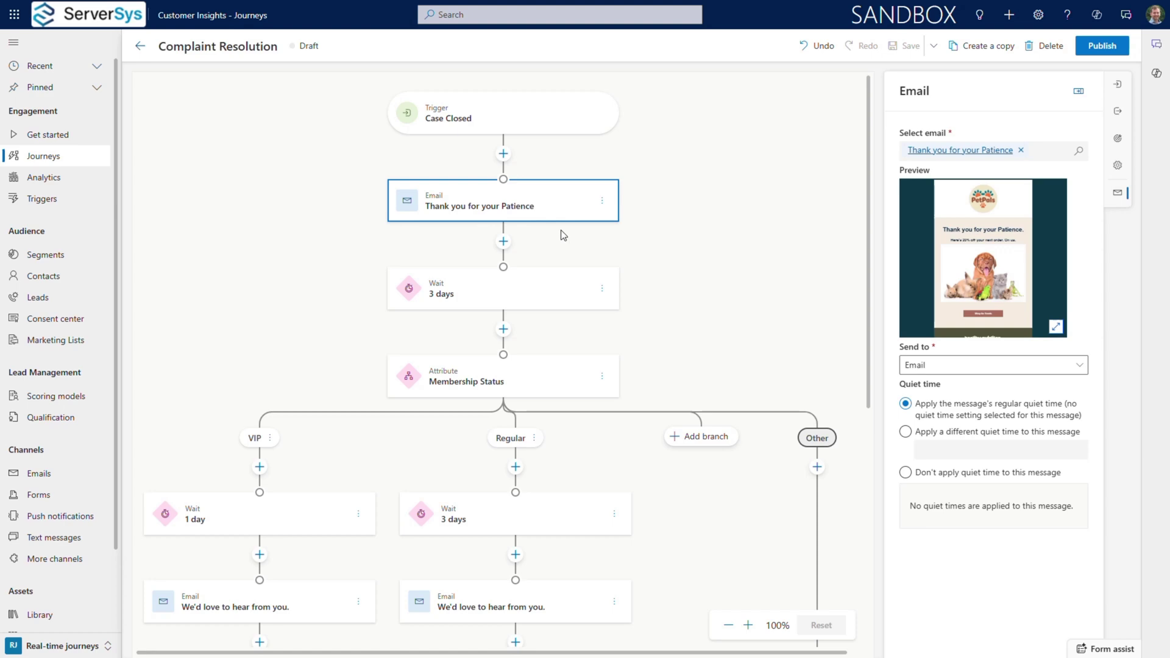
left_click(547, 372)
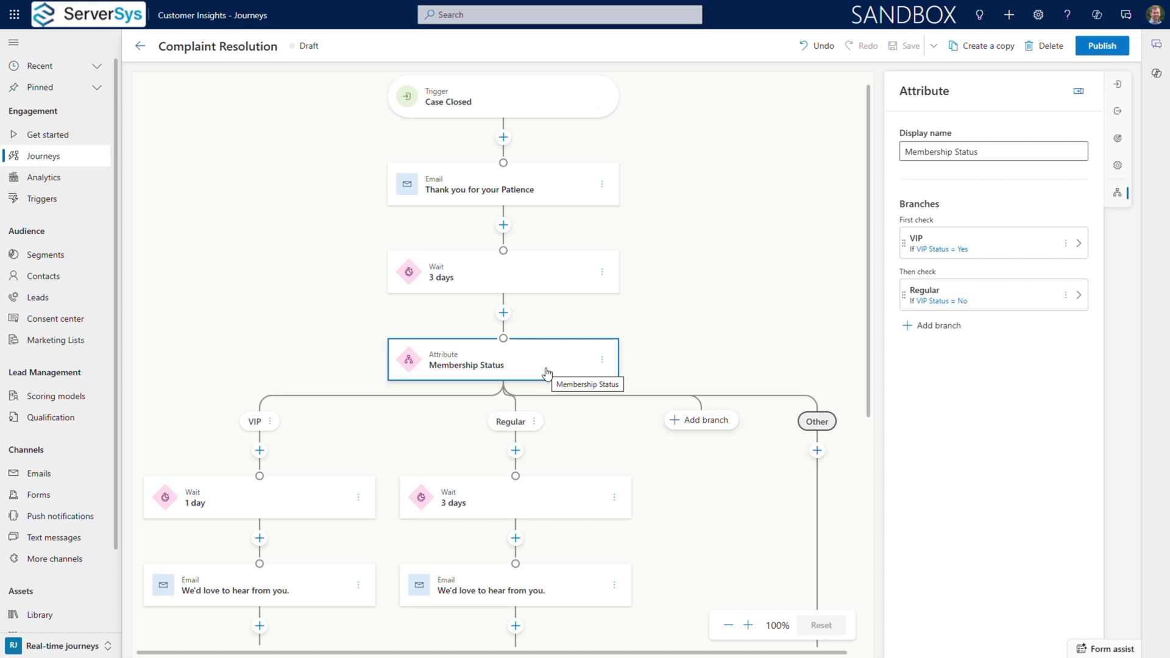
Step: Show the VIP feedback email, then the 'Service agent to check customer satisfaction' task, due after 30 days
scroll(546, 373, "down", 4)
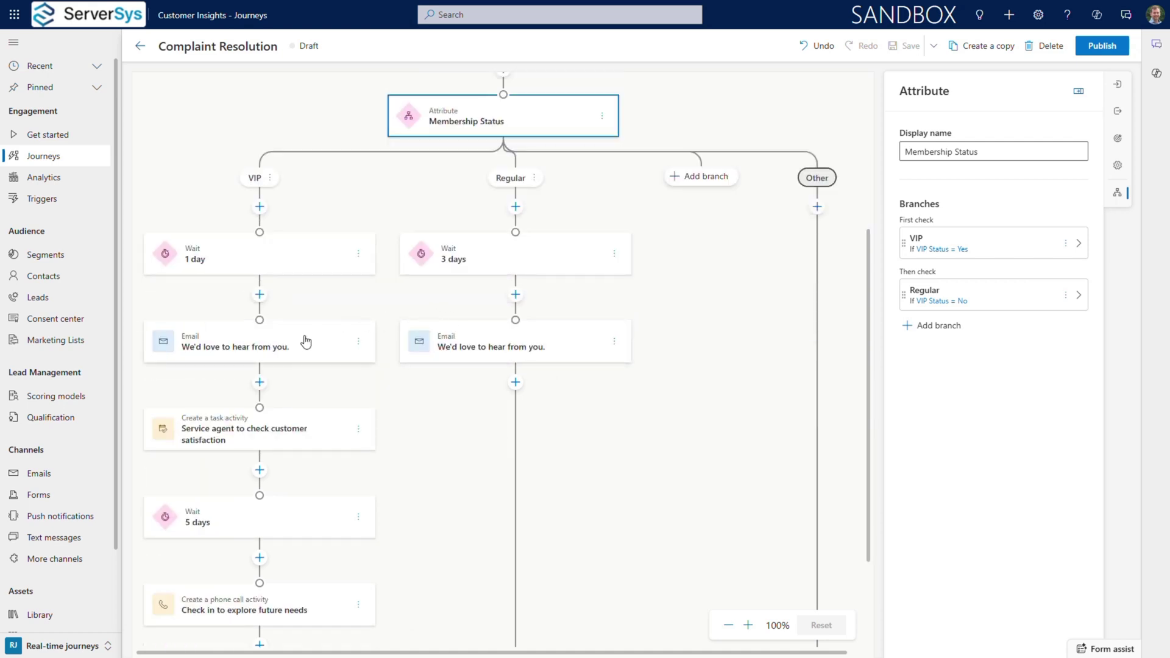
left_click(305, 343)
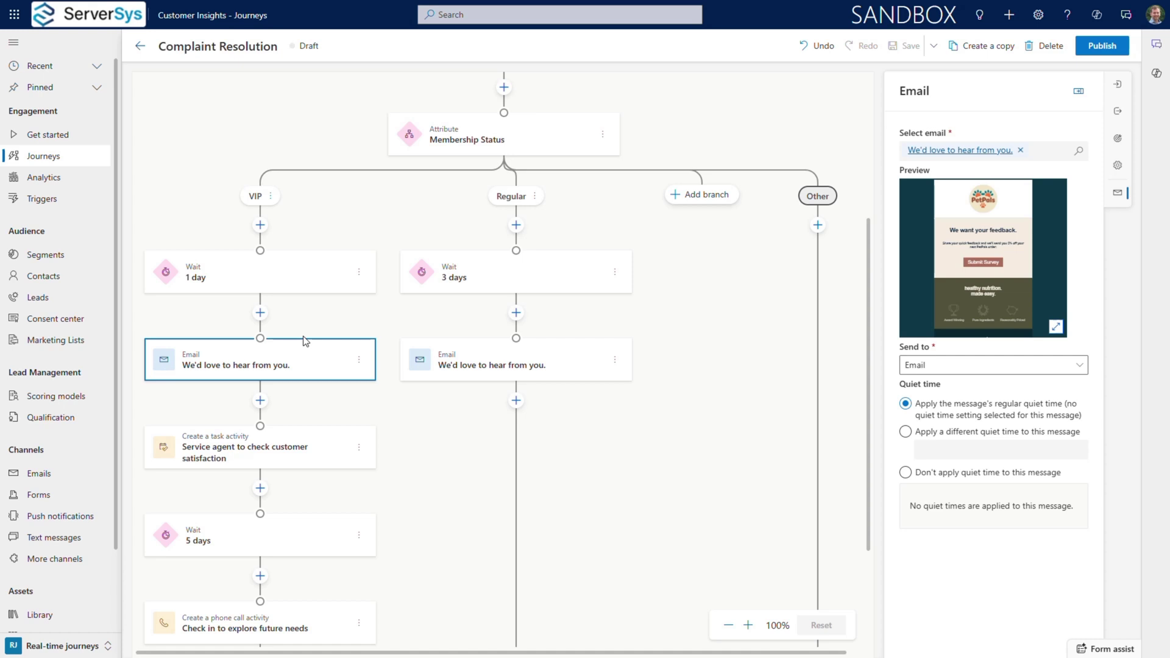
left_click(321, 439)
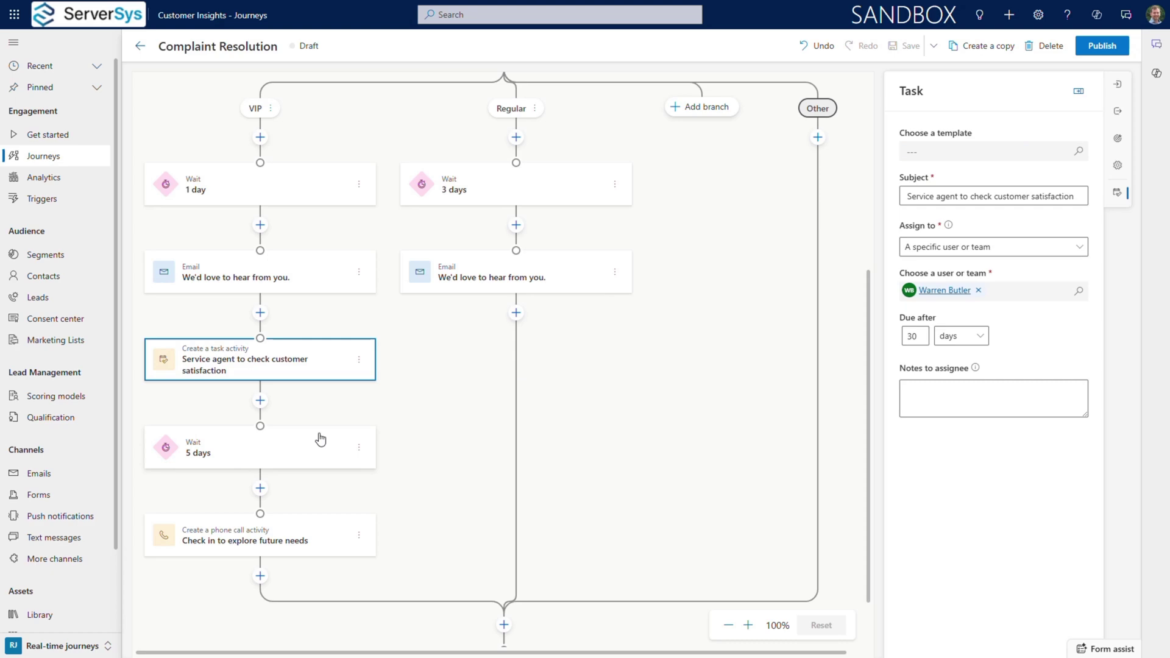
Step: Show the 'Check in to explore future needs' call: parent account owner, due after 30 days
left_click(325, 529)
scroll(325, 528, "down", 2)
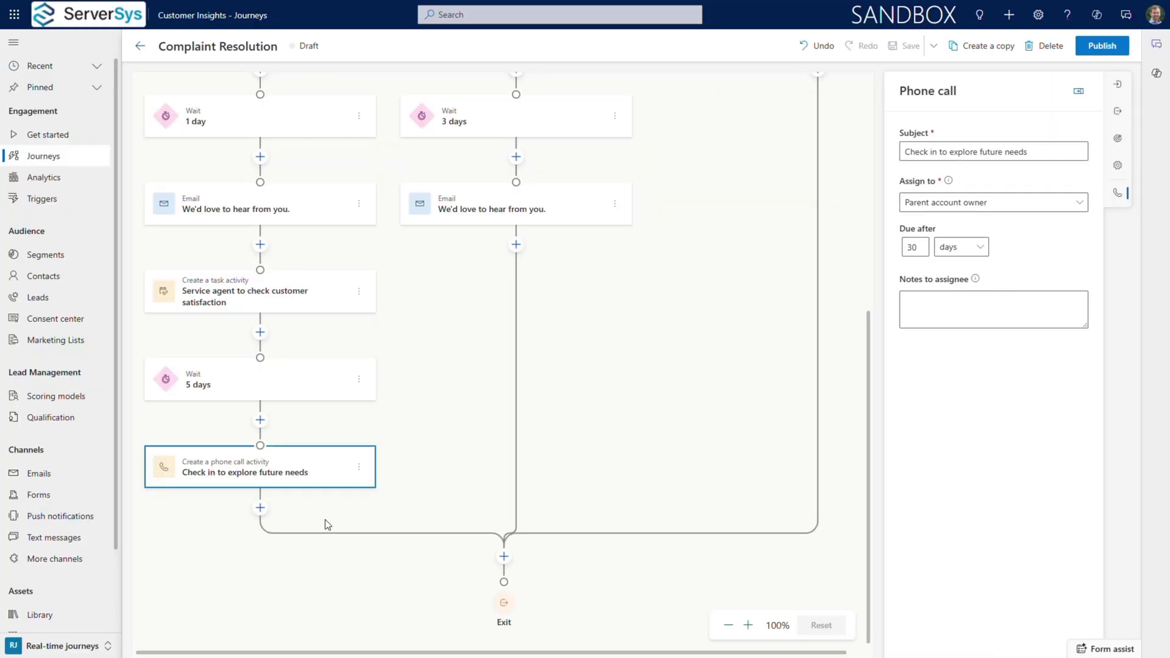